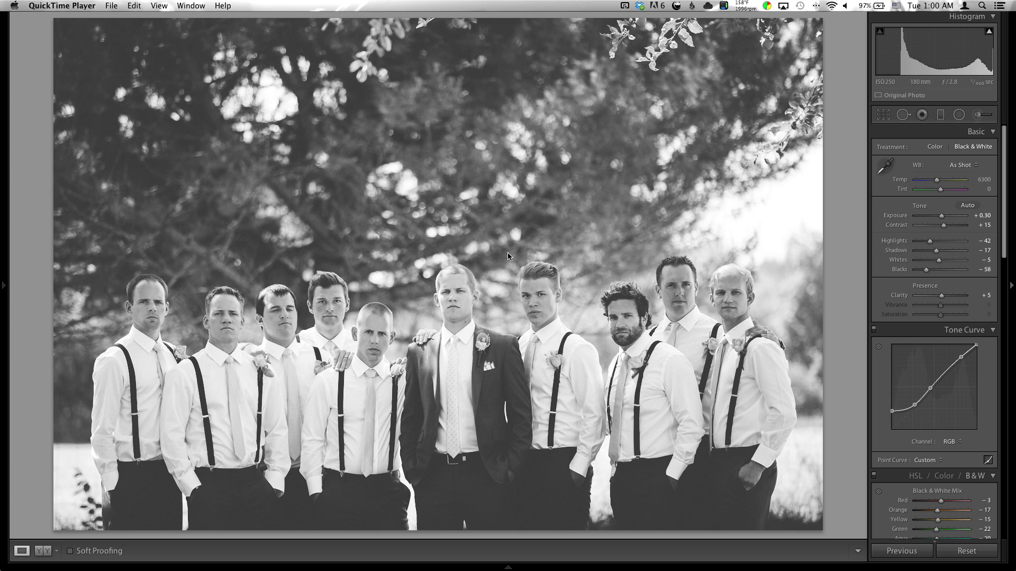
Step: Reset all develop adjustments on the groomsmen photo to bring back its original color version
click(522, 214)
click(523, 214)
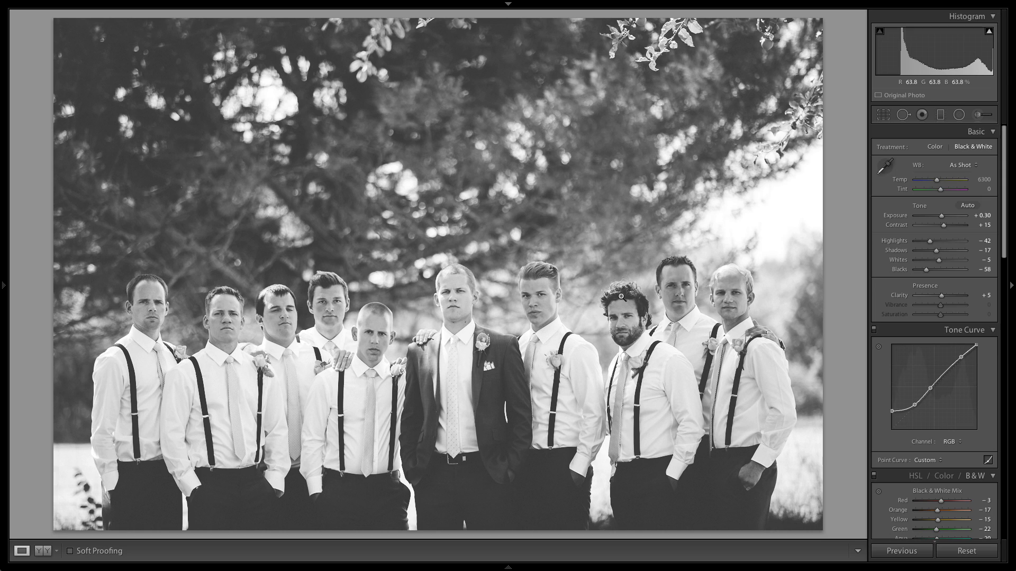
click(960, 553)
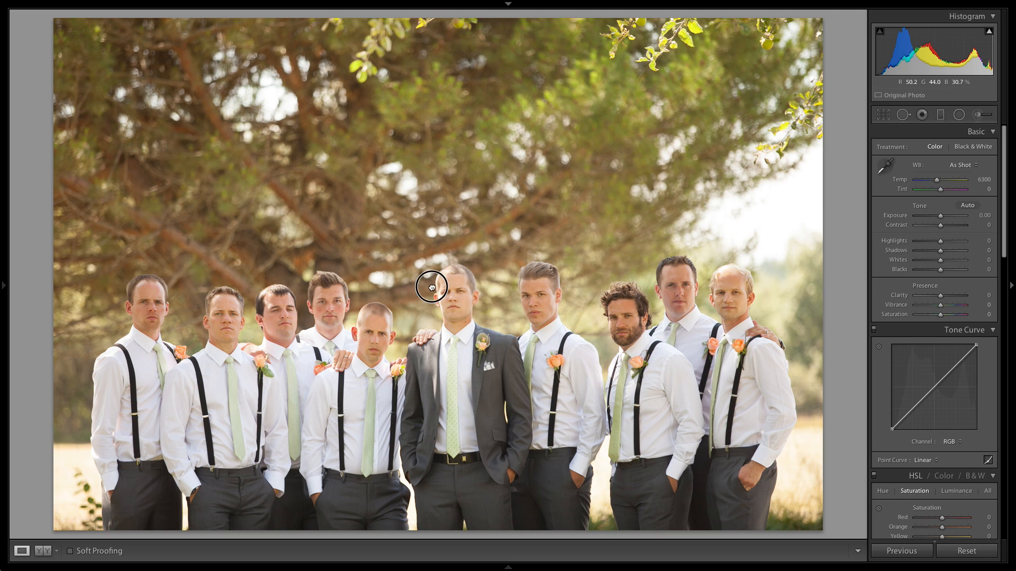
Step: Examine the skin tones and light on each groomsman's face at close zoom across the whole group
drag(454, 294, 462, 258)
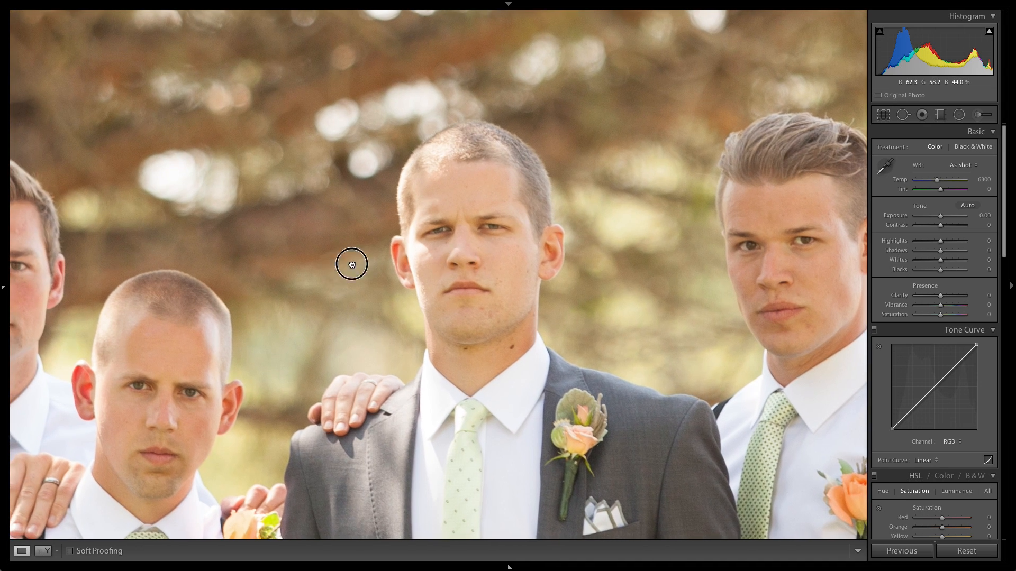
drag(352, 263, 635, 233)
drag(471, 249, 669, 189)
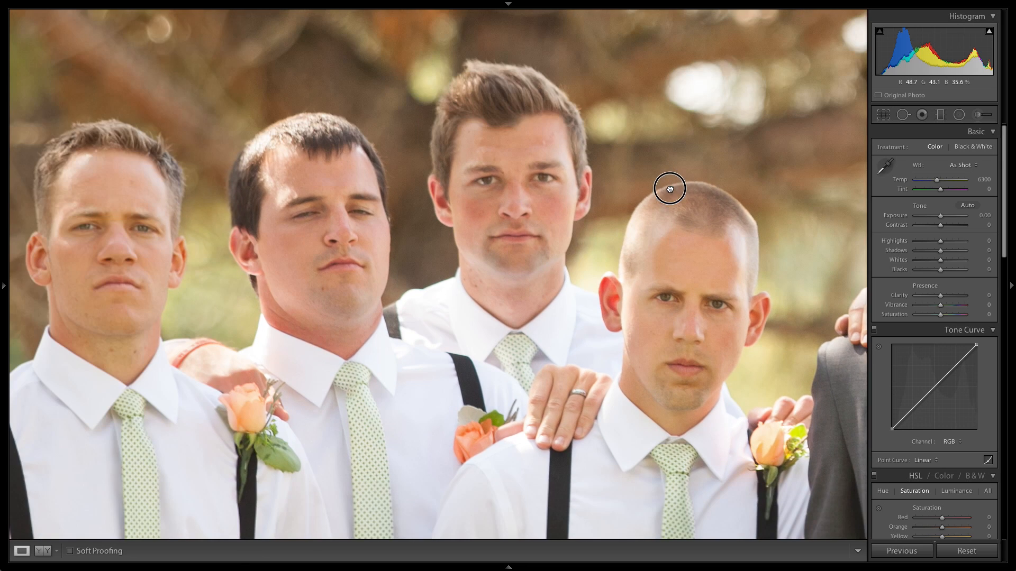
drag(351, 211, 295, 209)
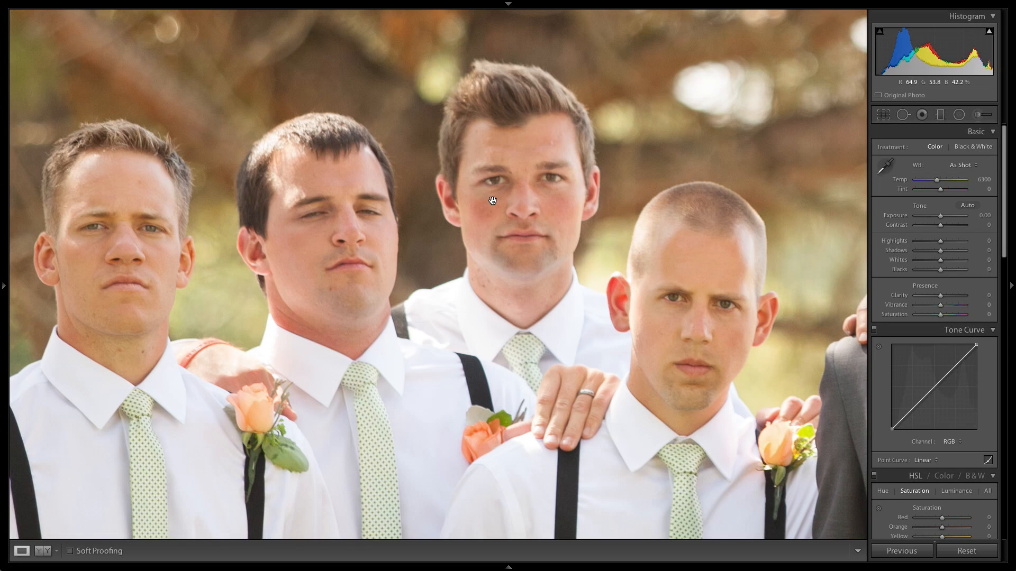
drag(349, 234, 681, 170)
drag(388, 201, 3, 184)
drag(489, 192, 3, 194)
drag(379, 182, 68, 186)
drag(291, 176, 117, 187)
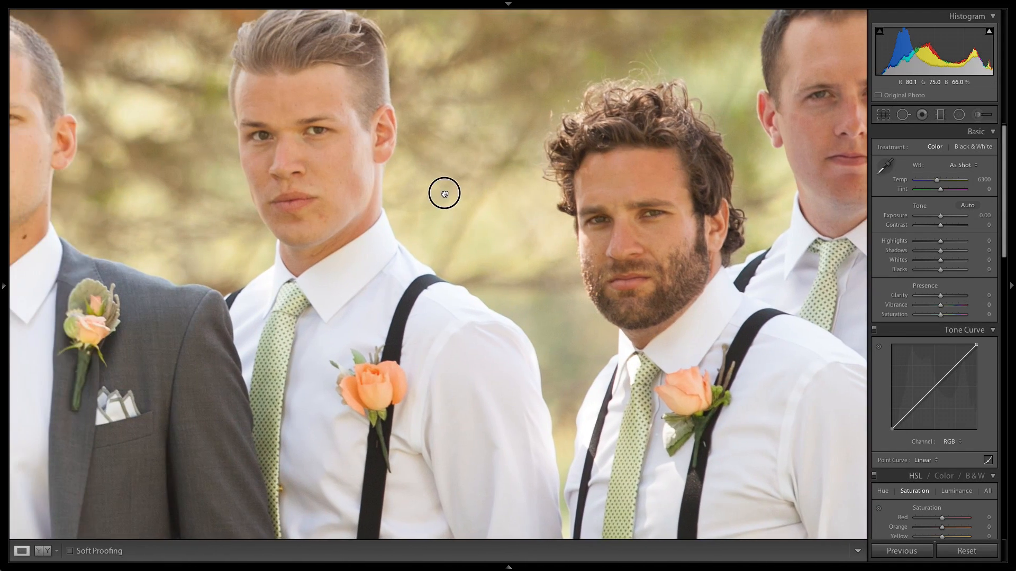
drag(345, 63, 393, 145)
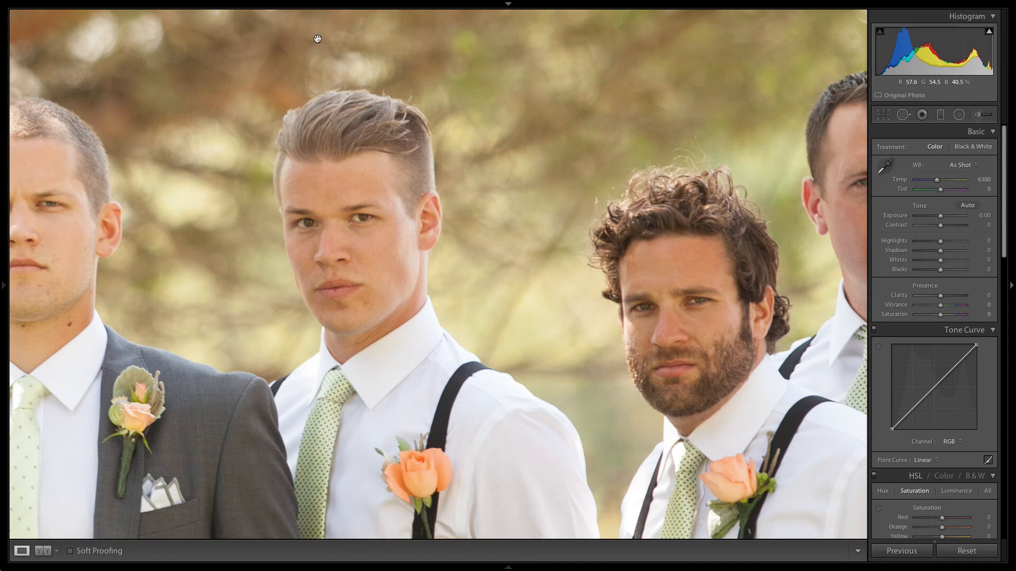
drag(525, 320, 282, 285)
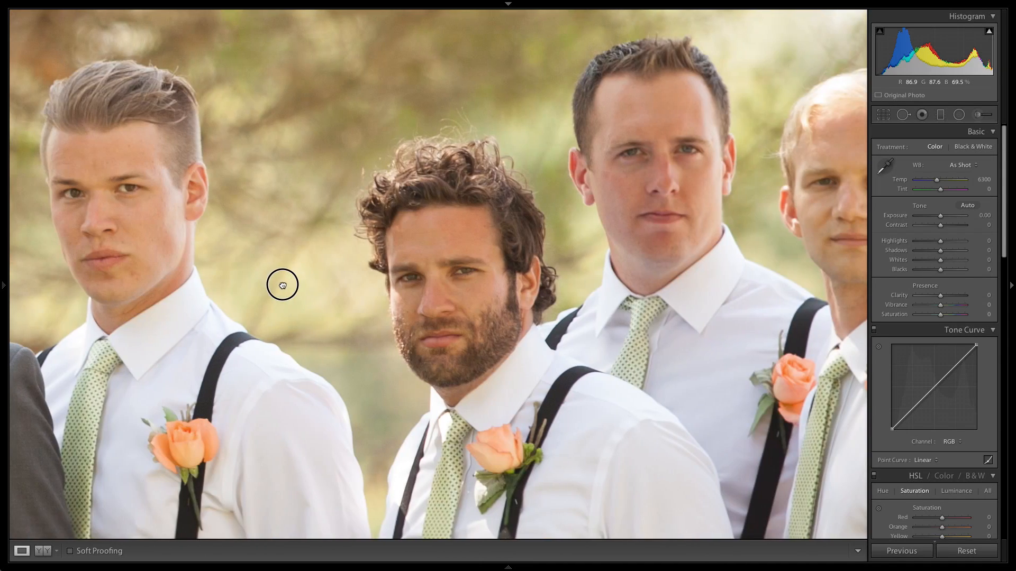
drag(586, 288, 302, 268)
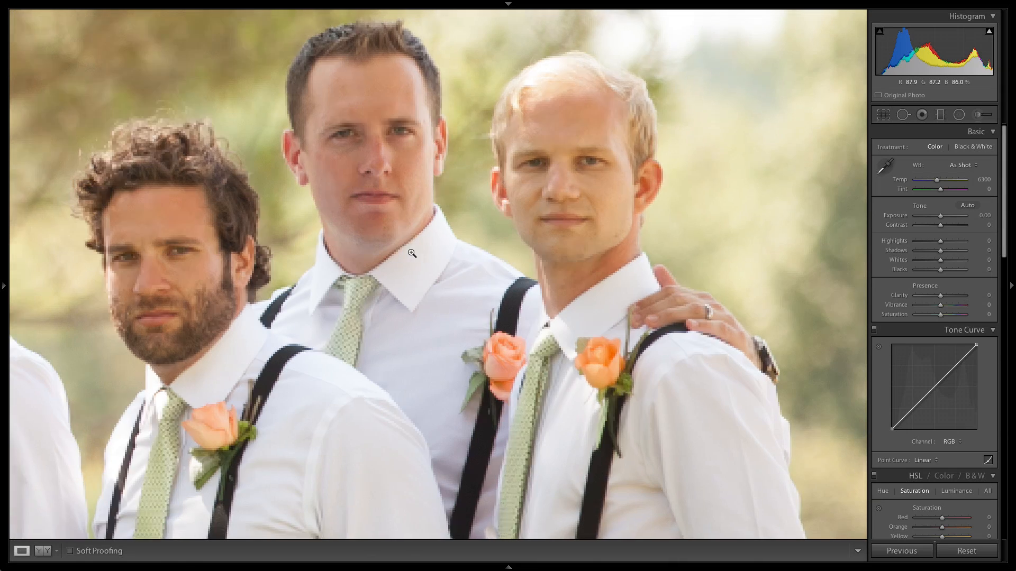
click(410, 252)
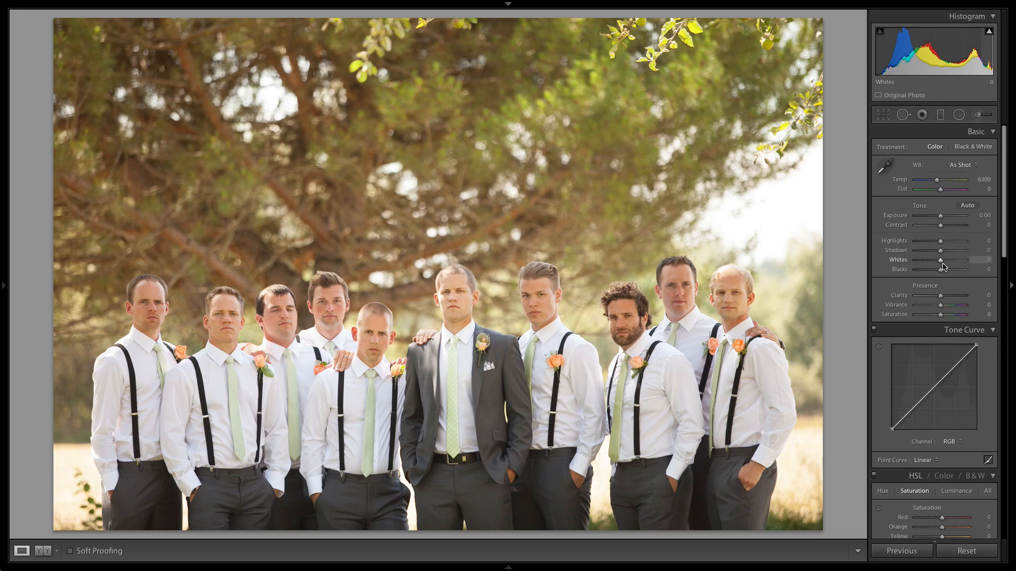
Step: Convert the photo to Black & White and lower Blacks to -58
key(v)
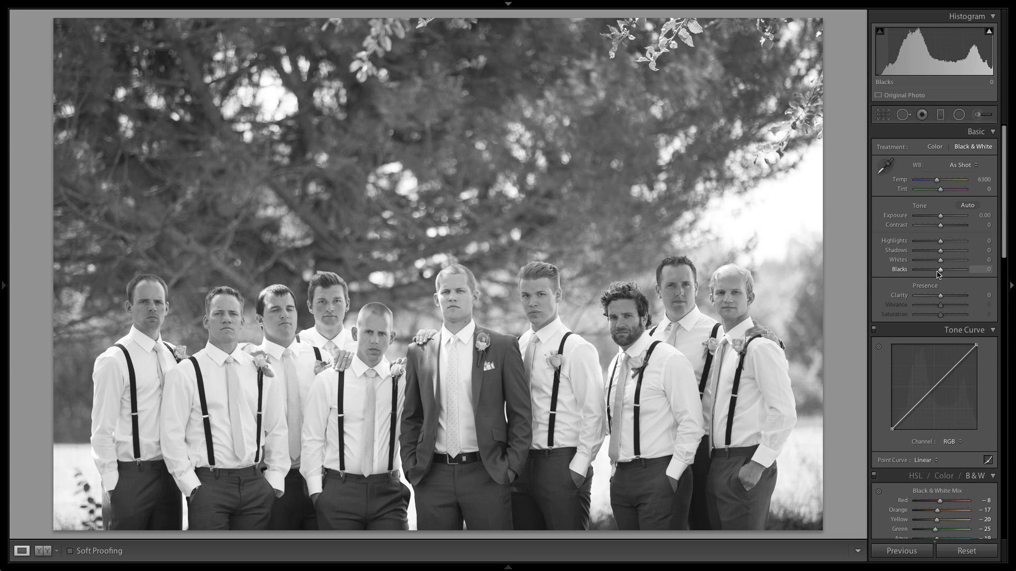
drag(939, 271, 926, 273)
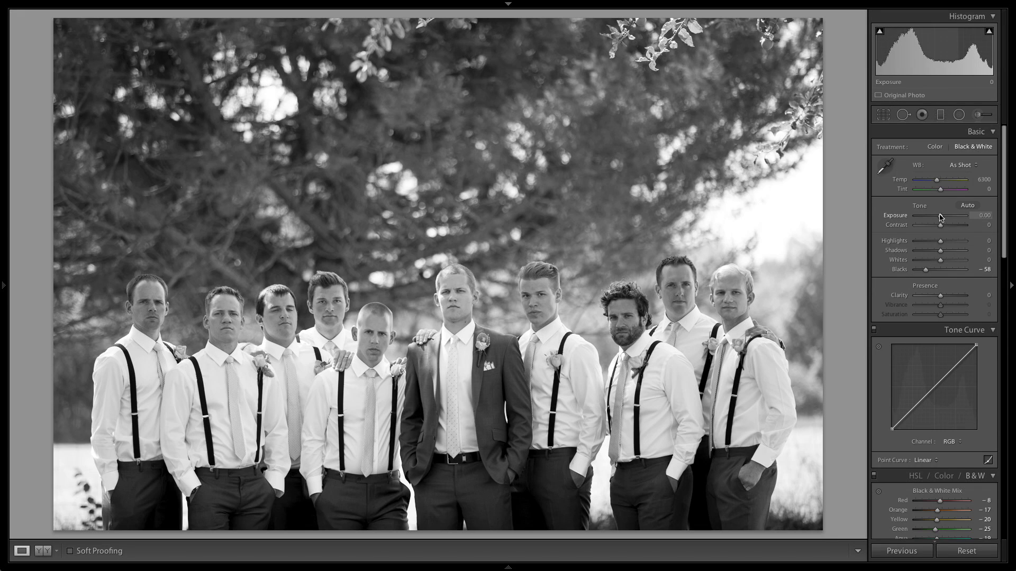
Step: Raise Contrast to +5 and Exposure to +0.20
key(Up)
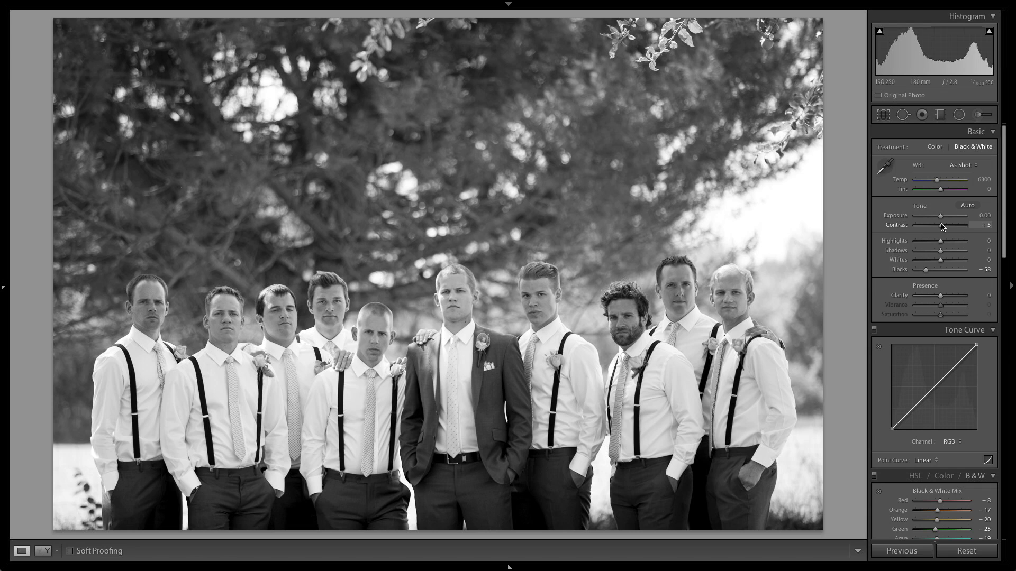
key(Up)
key(Up)
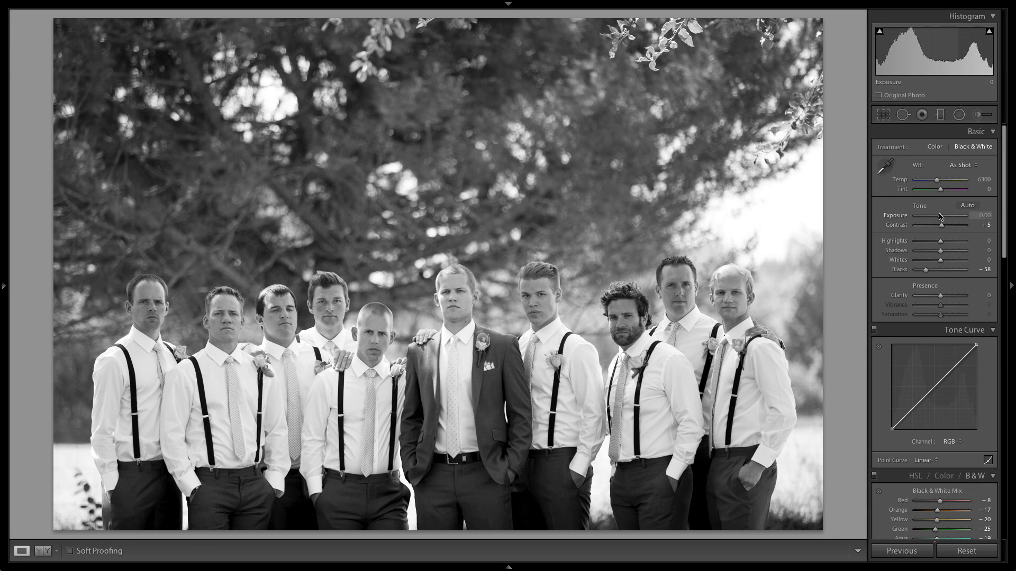
key(Up)
key(Up)
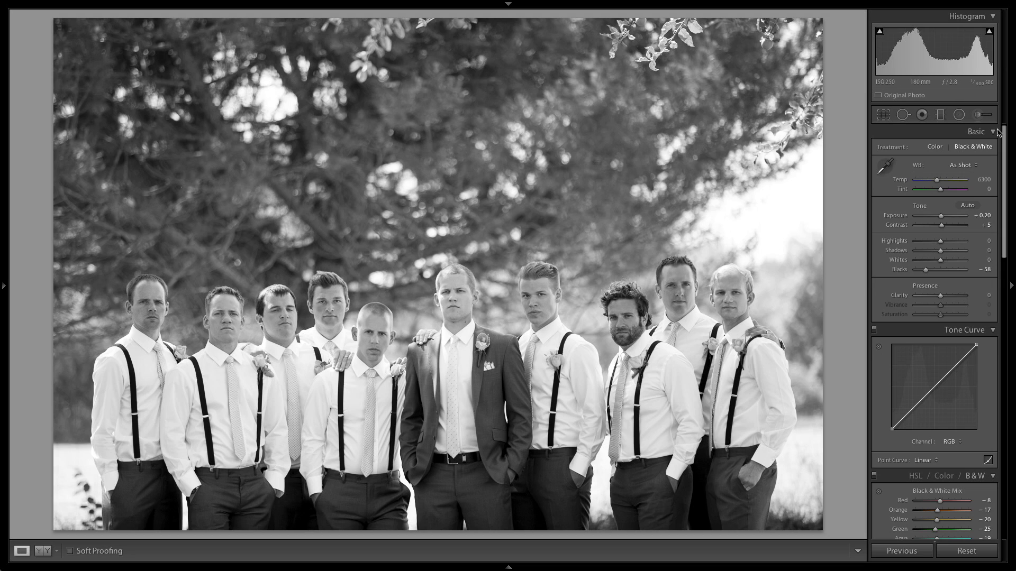
Step: Set Shadows to -32 after trying Highlights at +100 and restoring it to 0
drag(926, 246, 1000, 247)
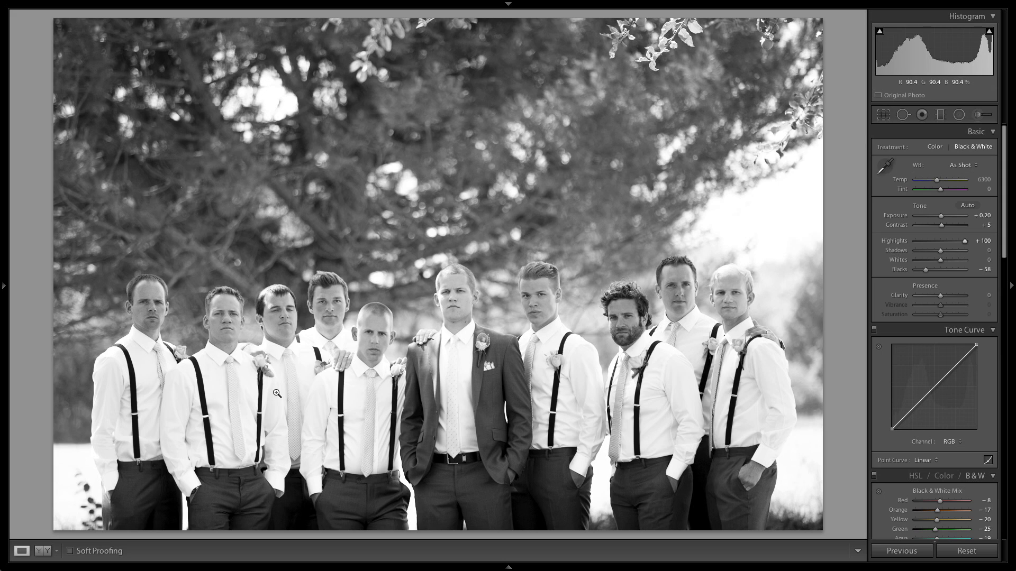
drag(964, 241, 934, 254)
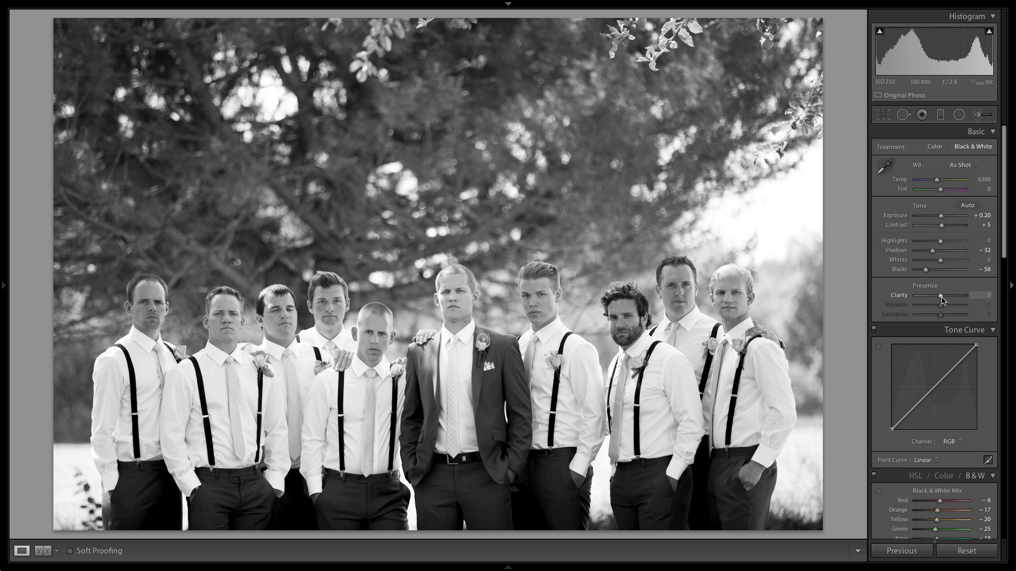
Step: Set Clarity to +10, trying a strong value of about +76 along the way
drag(942, 299, 943, 300)
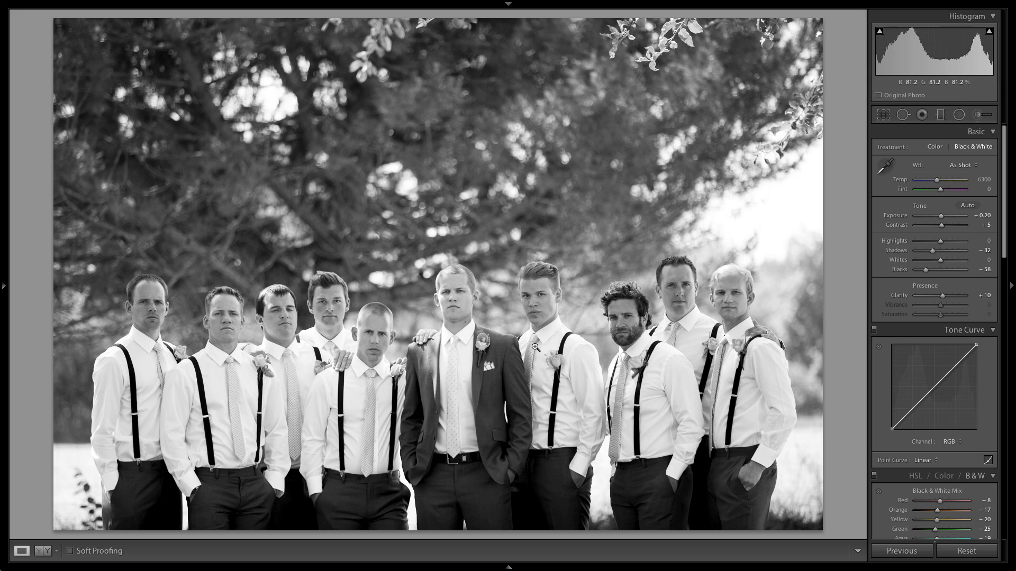
drag(961, 297, 960, 298)
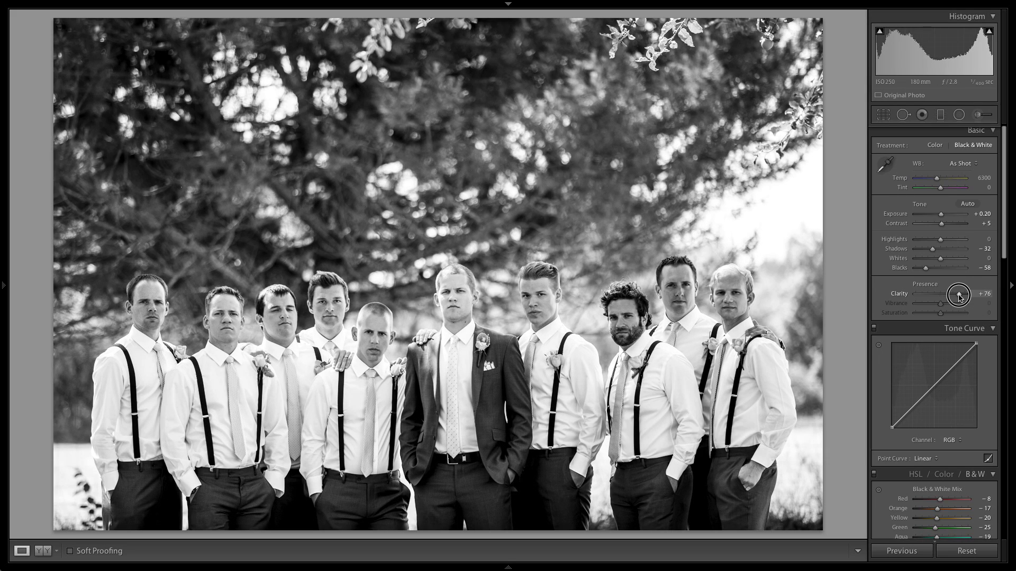
drag(960, 298, 947, 297)
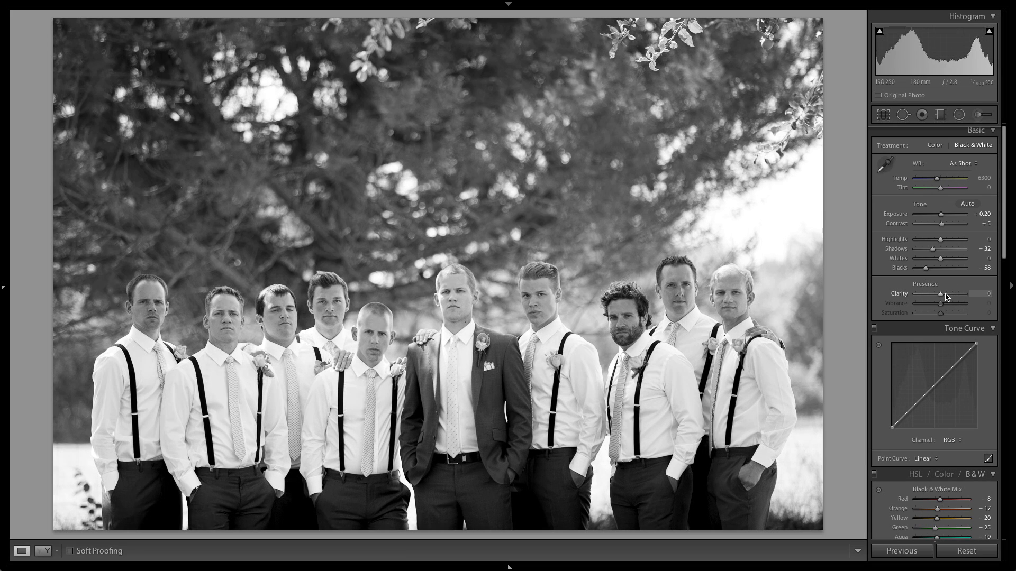
key(Up)
key(Up)
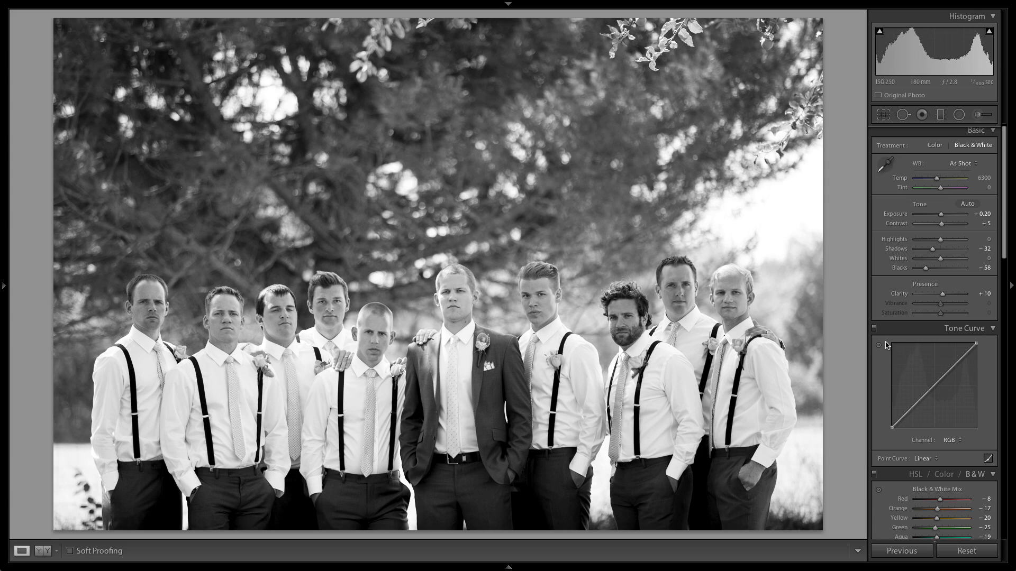
Step: Add highlight, midtone and shadow points to the RGB point curve and lift its black point for a faded matte look
scroll(902, 336, down, 1)
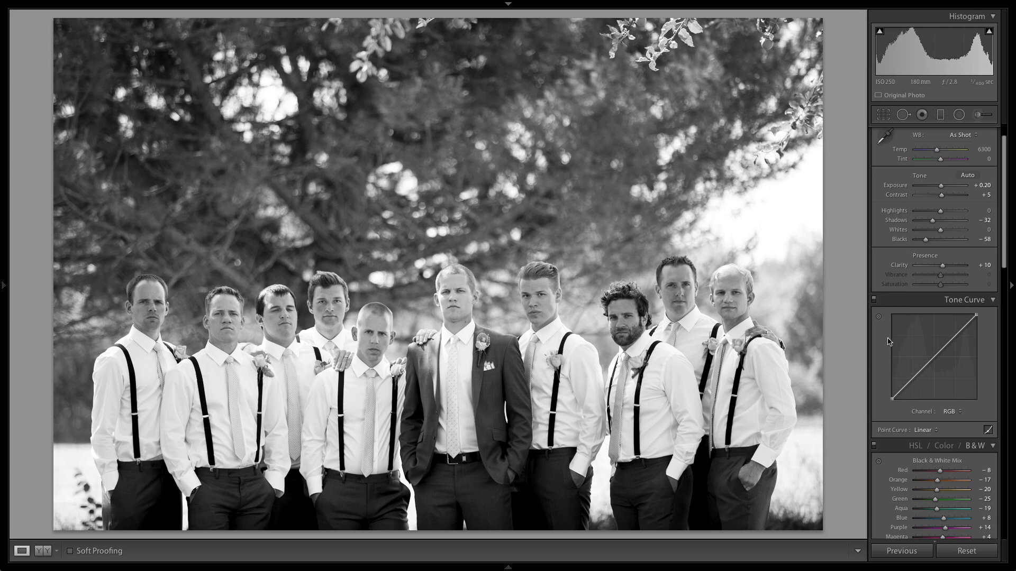
scroll(926, 380, down, 2)
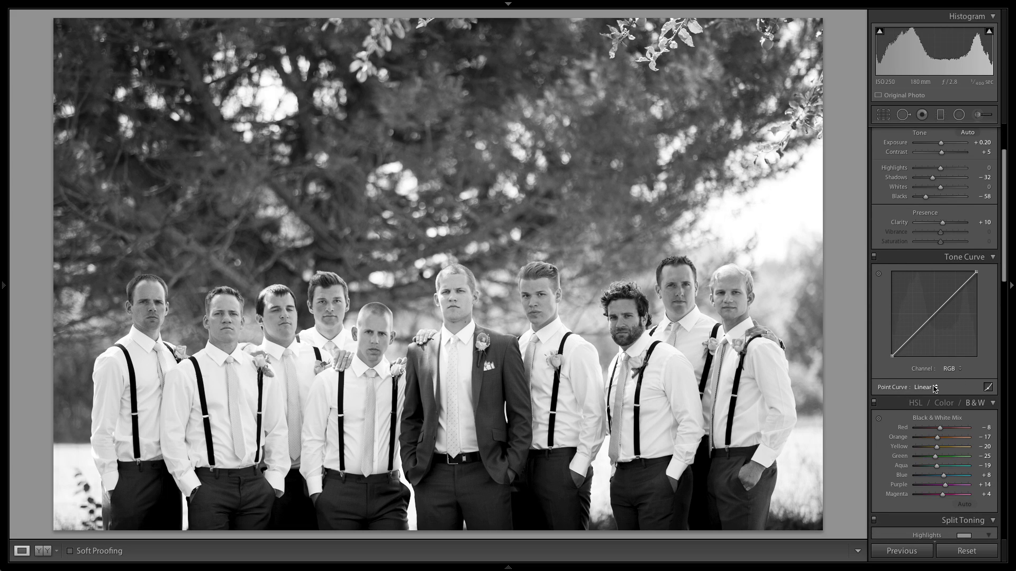
click(986, 388)
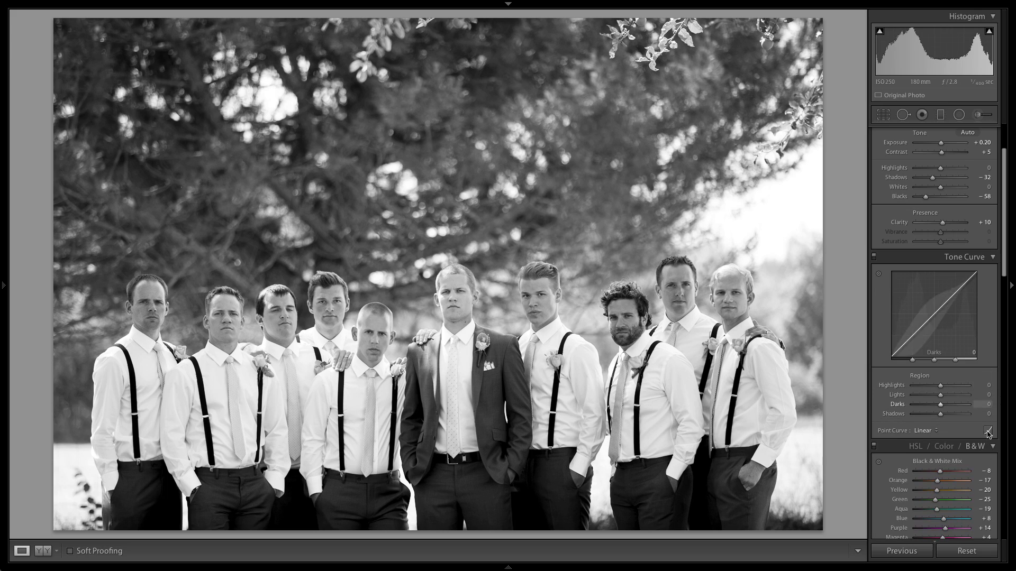
click(989, 429)
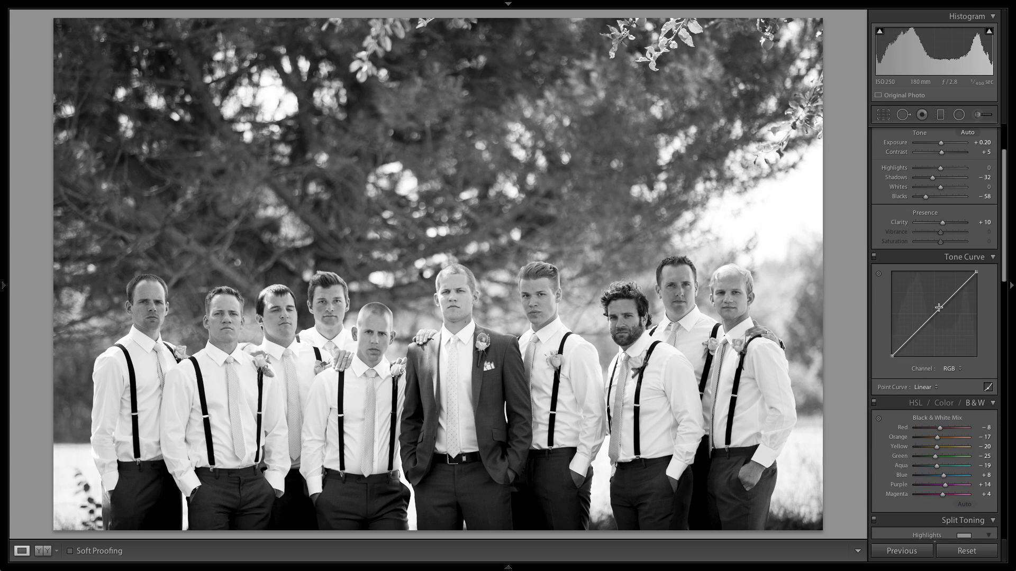
click(963, 286)
click(932, 316)
click(917, 332)
drag(891, 354, 892, 341)
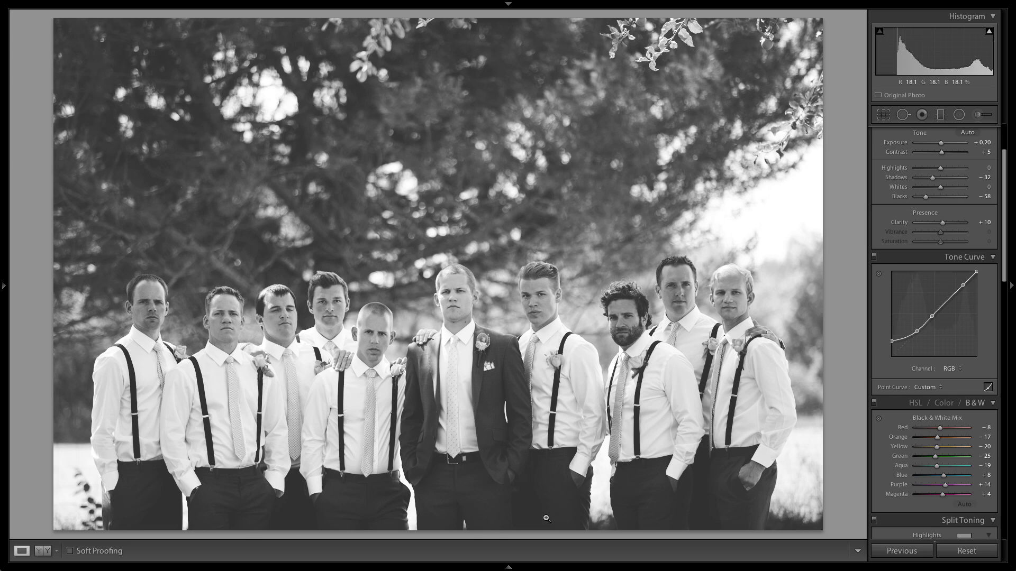
Step: Compare the photo with the Tone Curve adjustment switched off and on
click(874, 258)
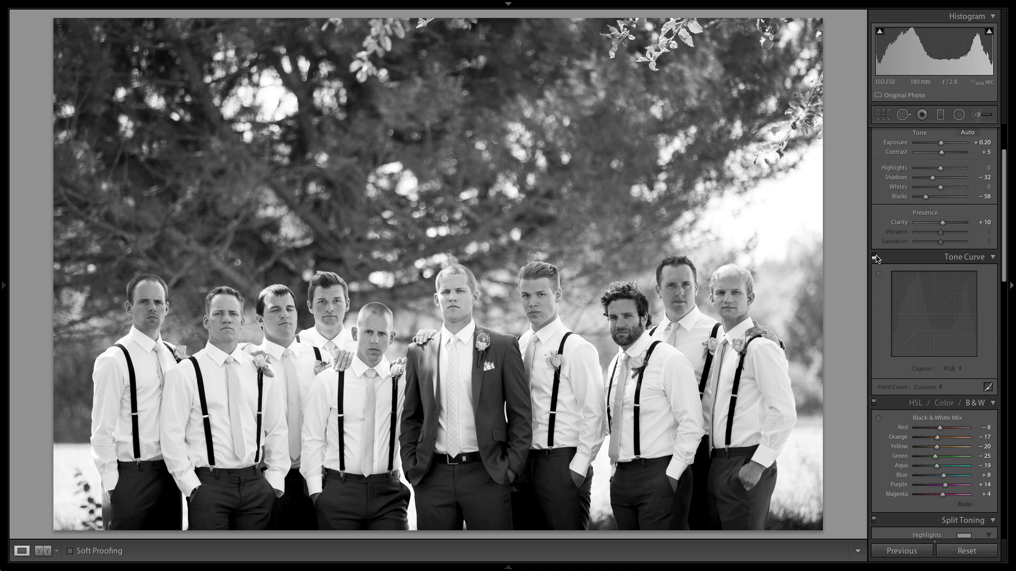
click(875, 258)
click(875, 258)
click(874, 257)
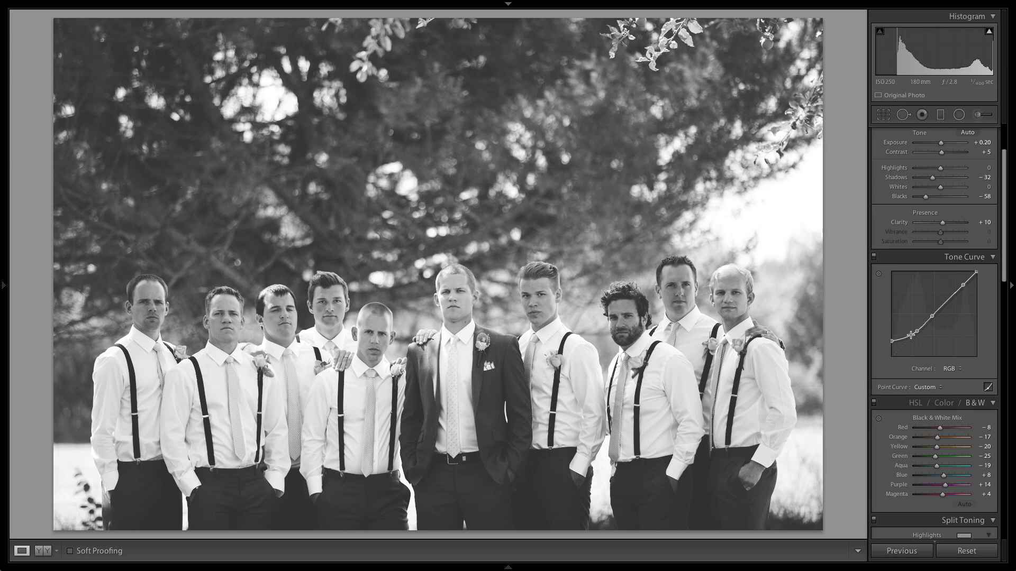
Step: Set the sharpening Masking to 77 so only edges are sharpened, and raise the sharpening Amount slightly
scroll(912, 339, down, 5)
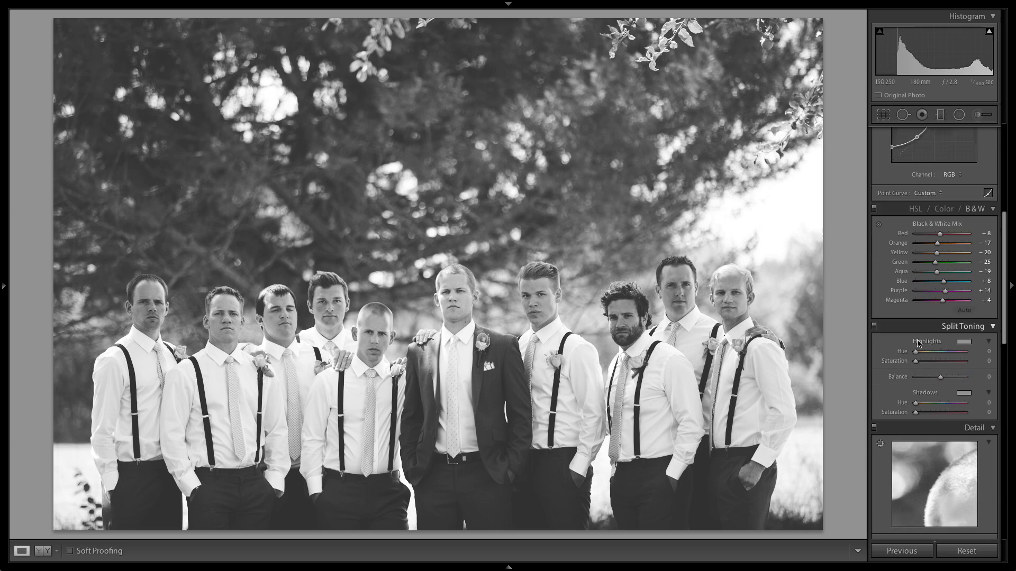
scroll(918, 343, down, 5)
scroll(925, 222, up, 4)
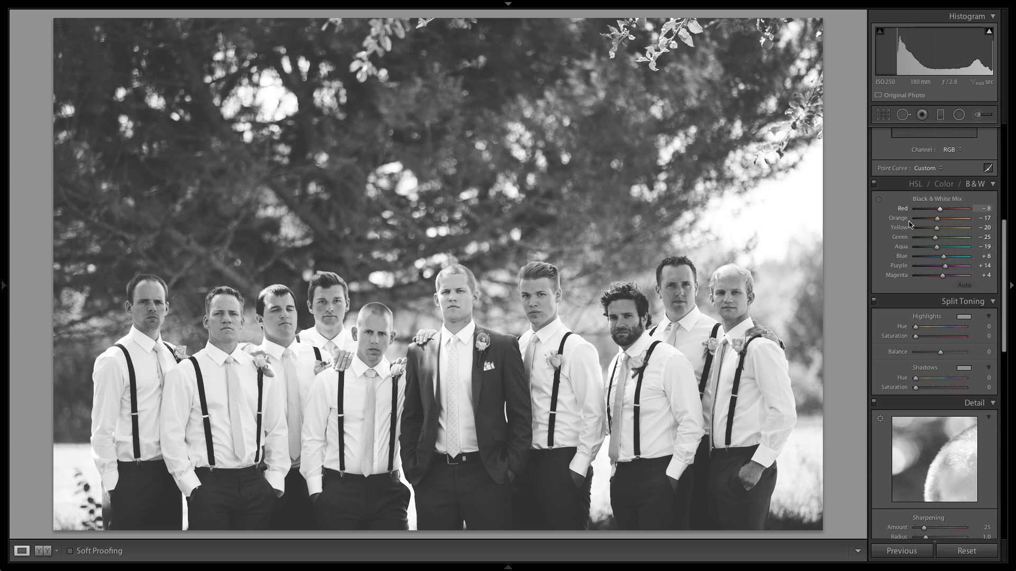
scroll(891, 238, up, 3)
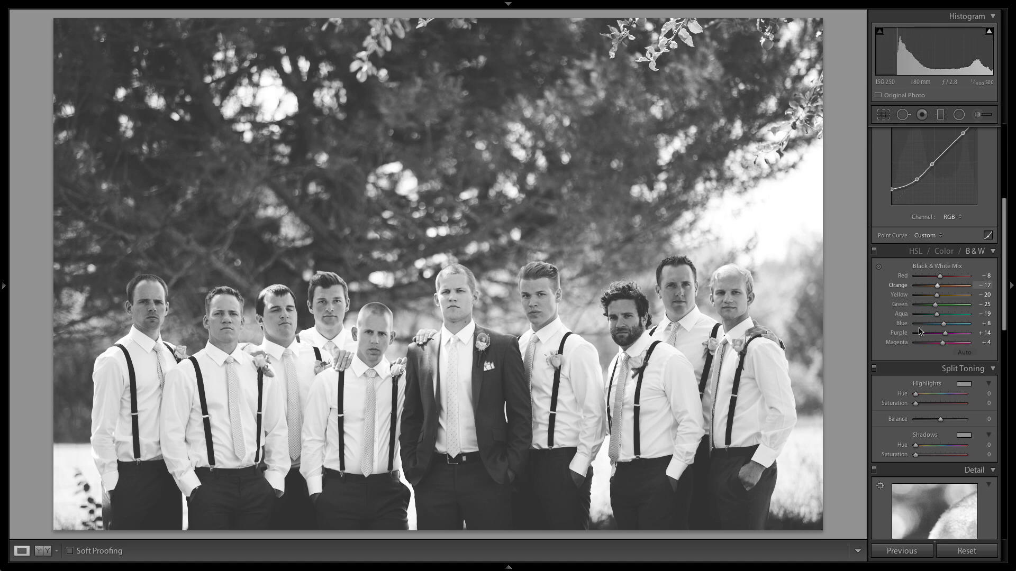
scroll(914, 324, down, 3)
scroll(914, 324, down, 8)
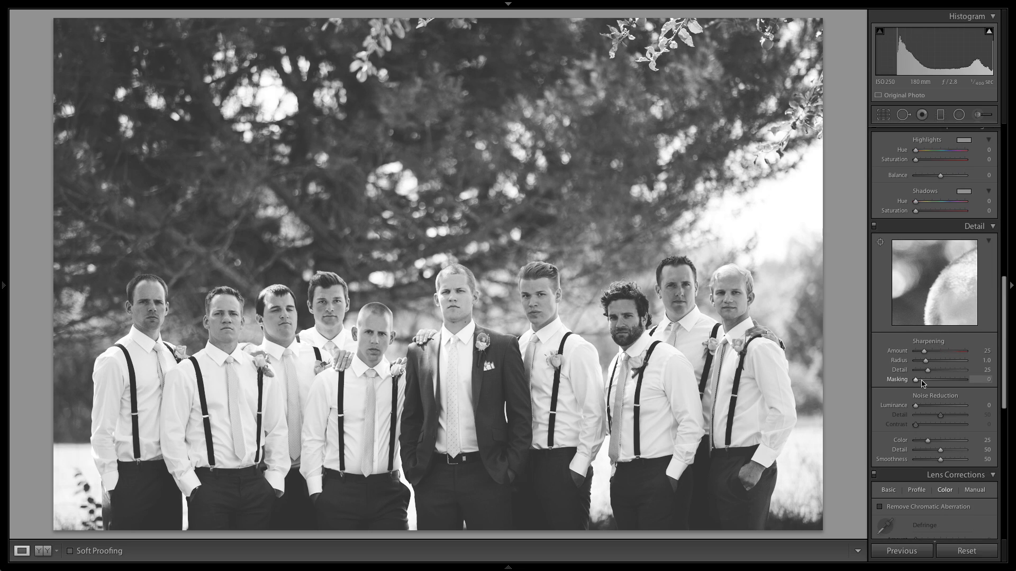
key(alt)
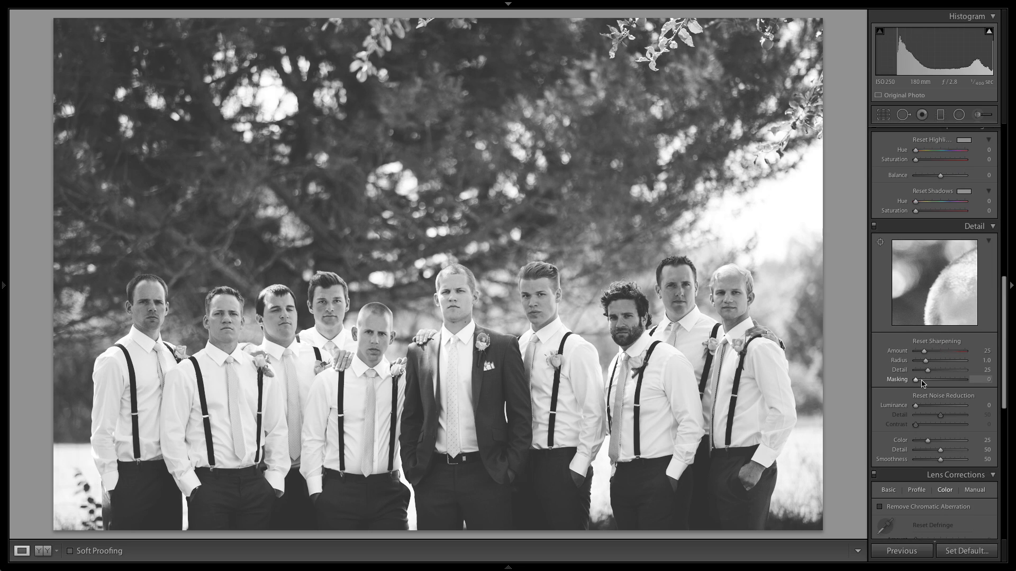
drag(916, 380, 955, 382)
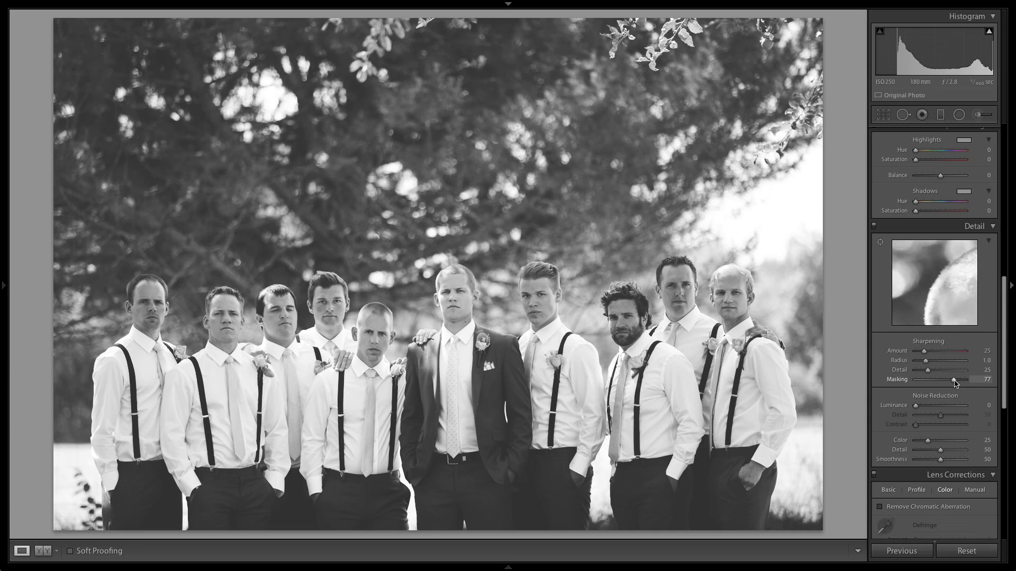
drag(925, 352, 933, 356)
scroll(934, 358, down, 10)
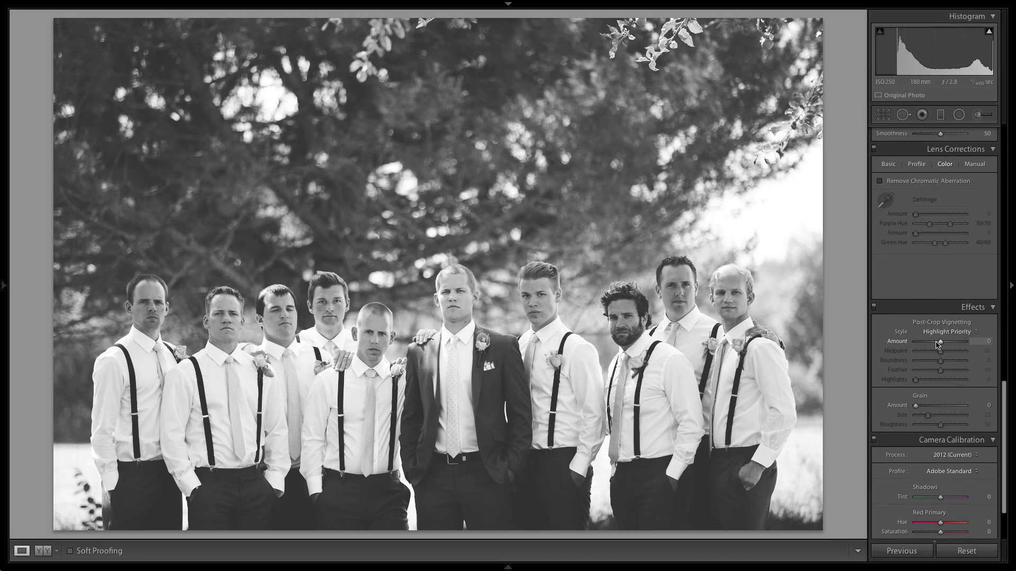
Step: Add a subtle dark vignette by setting the Post-Crop Vignetting Amount to -5
drag(936, 343, 939, 344)
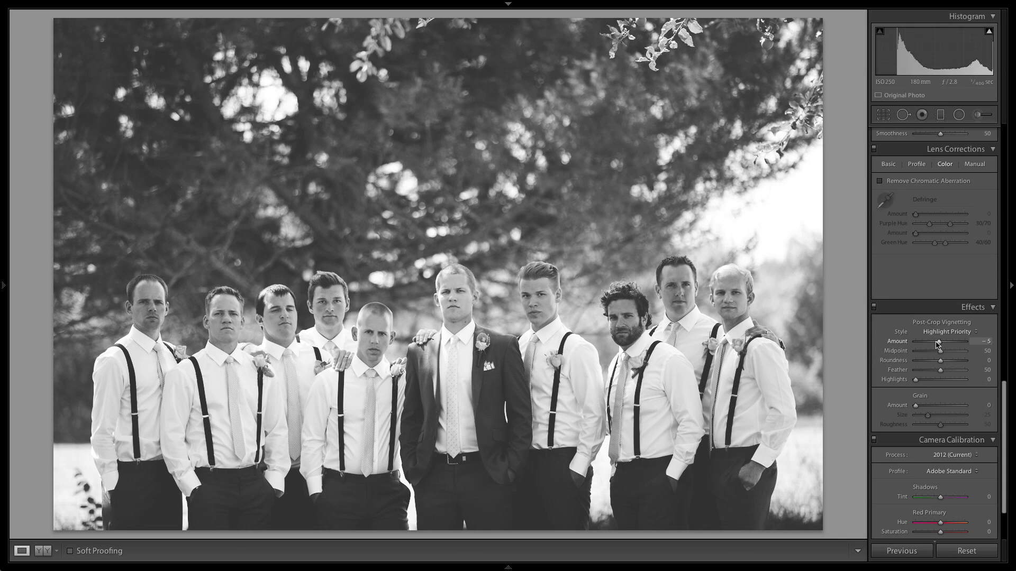
scroll(919, 333, down, 3)
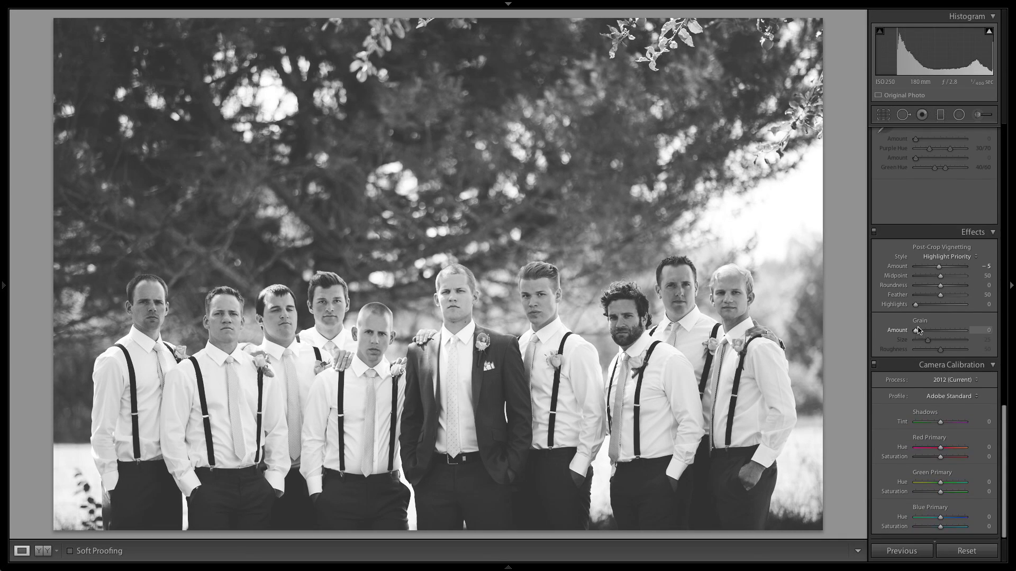
scroll(919, 330, up, 6)
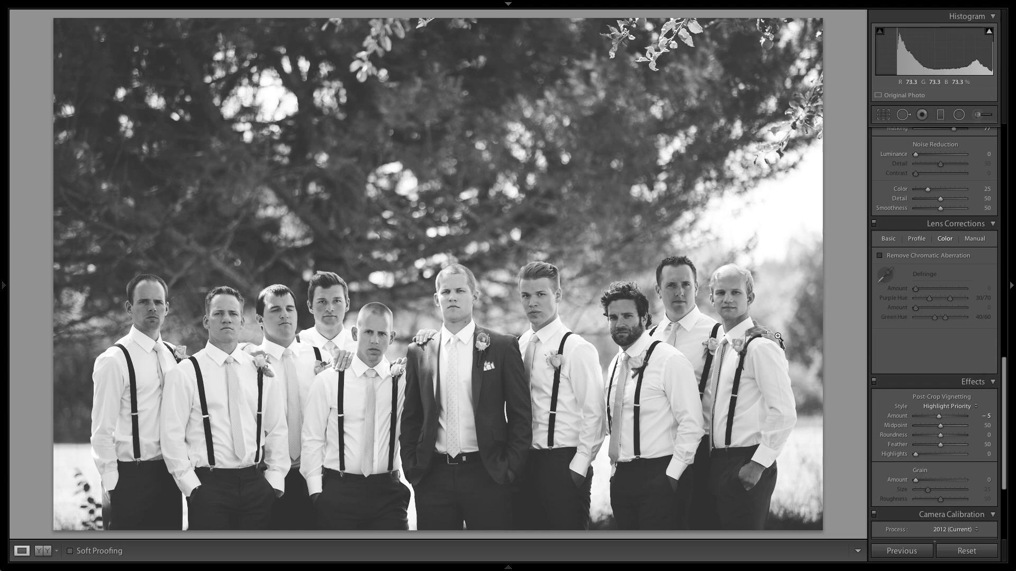
Step: Compare the edited photo with its unedited version and inspect the men's faces up close
key(backslash)
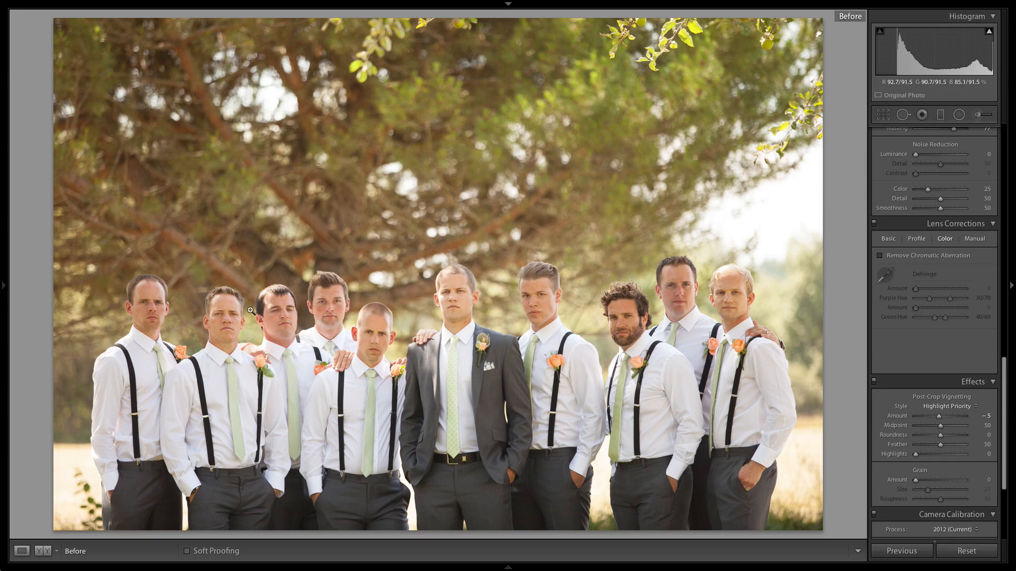
click(263, 293)
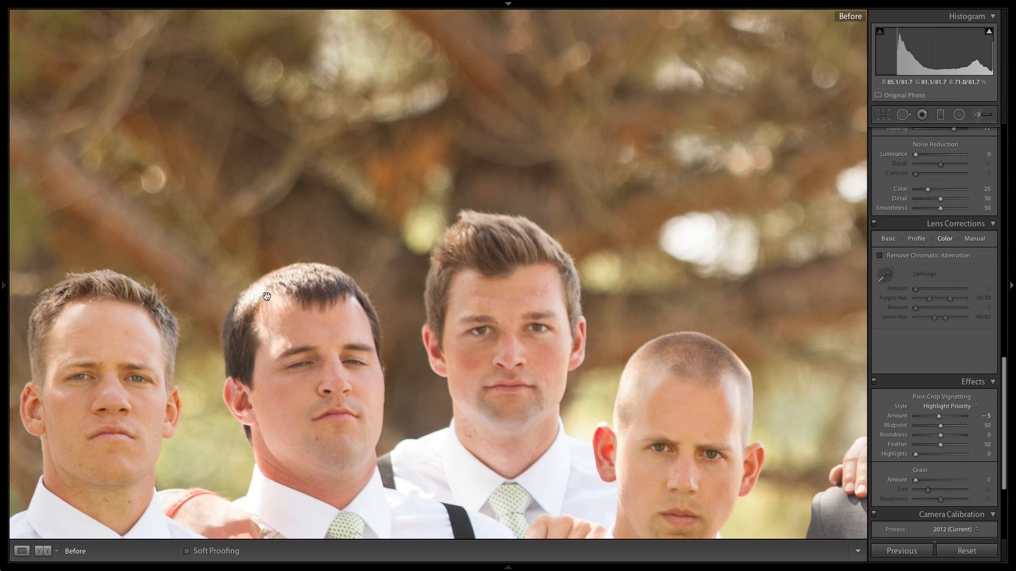
drag(365, 337, 212, 284)
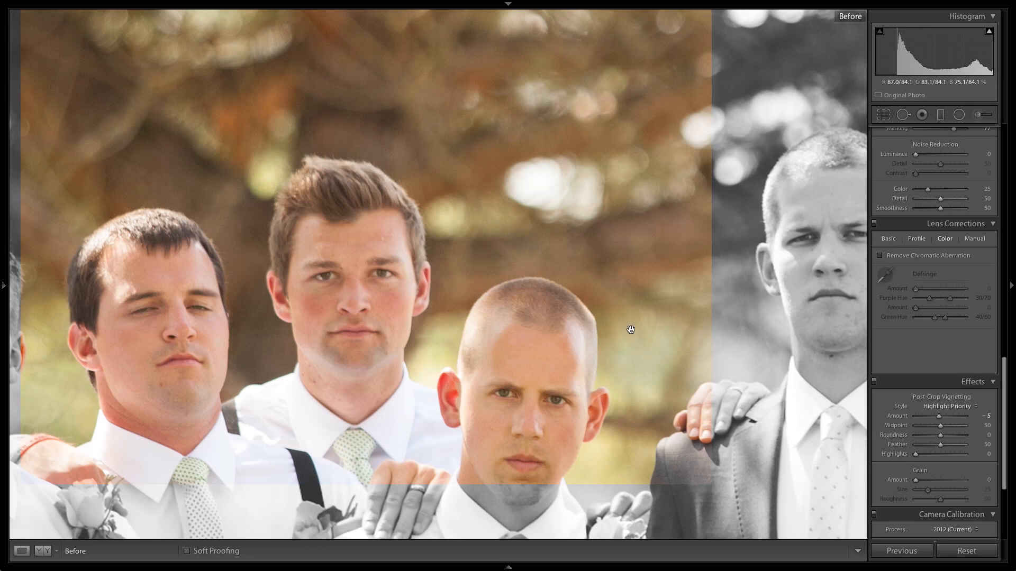
drag(456, 251, 110, 263)
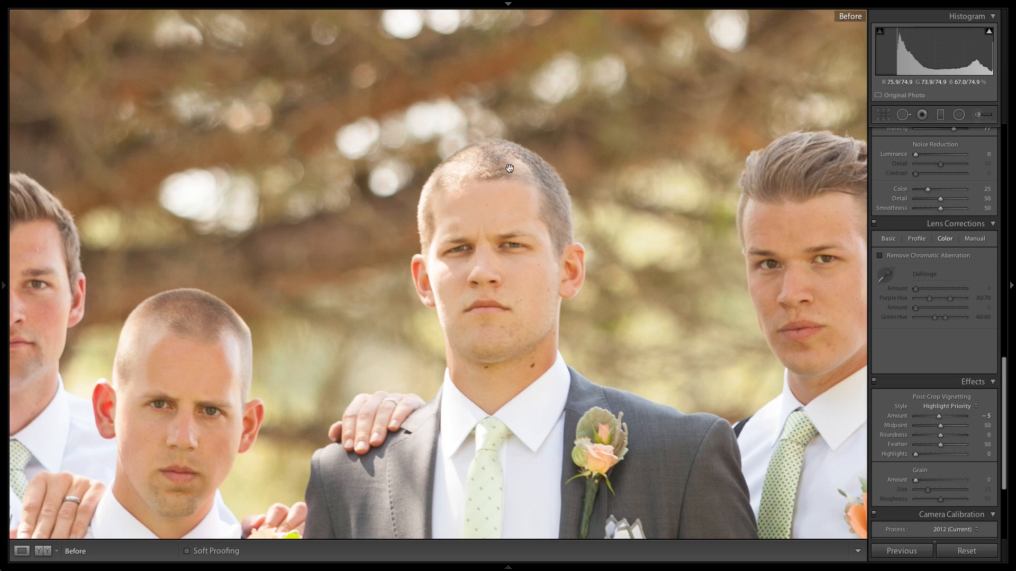
click(793, 157)
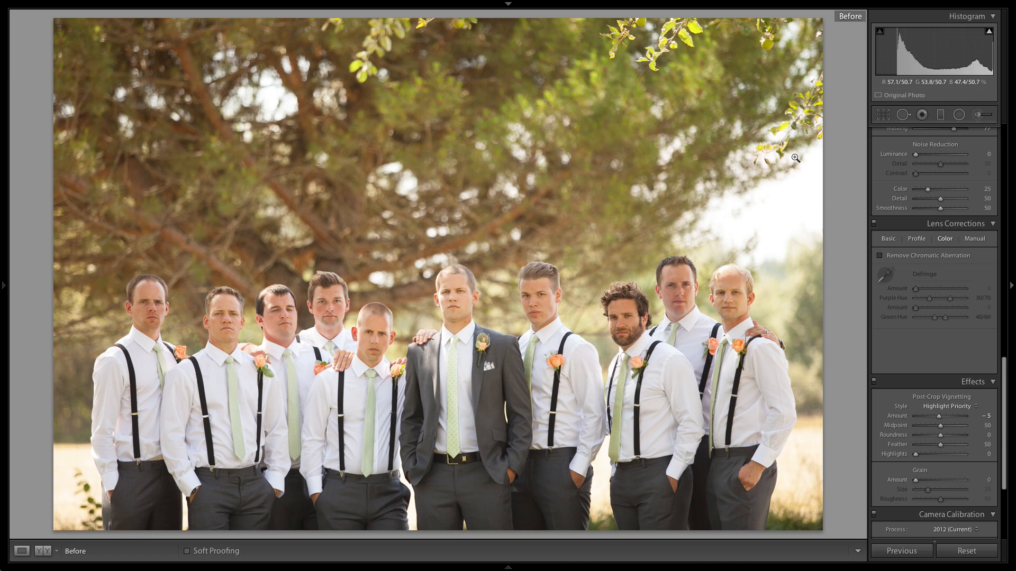
key(backslash)
Step: Raise the overall Exposure to +0.30, trying +0.40 along the way
scroll(926, 325, up, 5)
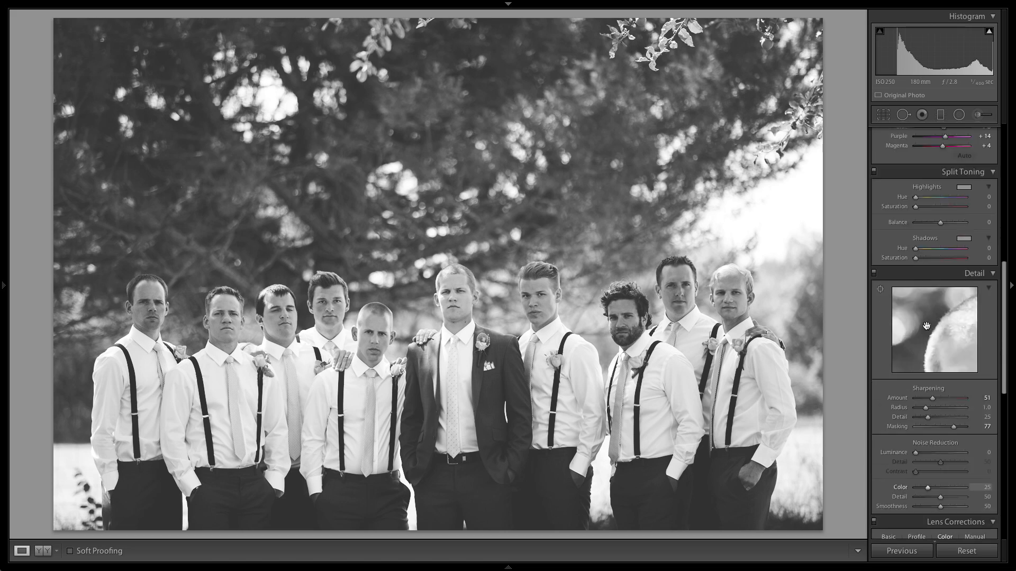
scroll(926, 325, up, 8)
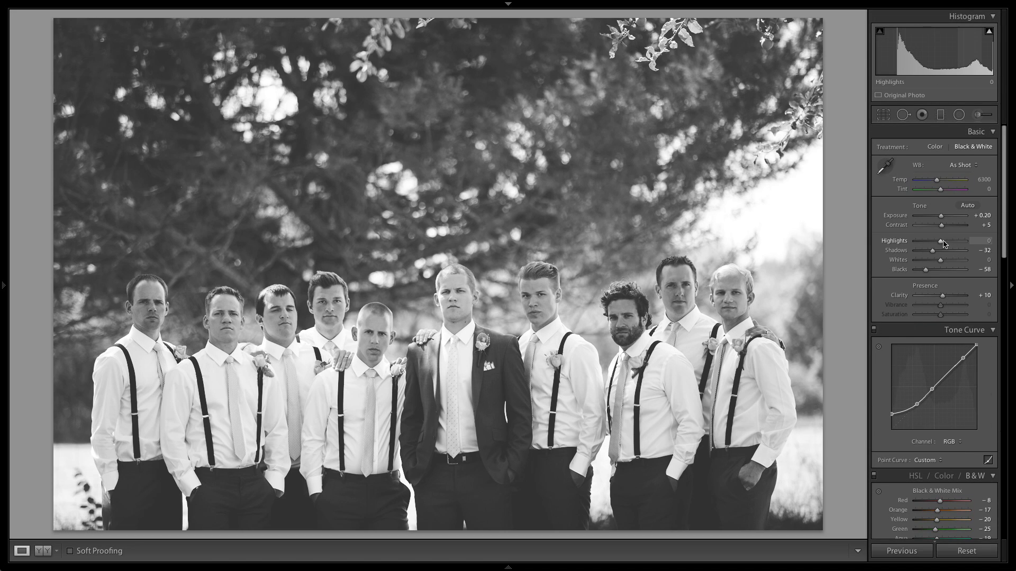
scroll(947, 222, up, 2)
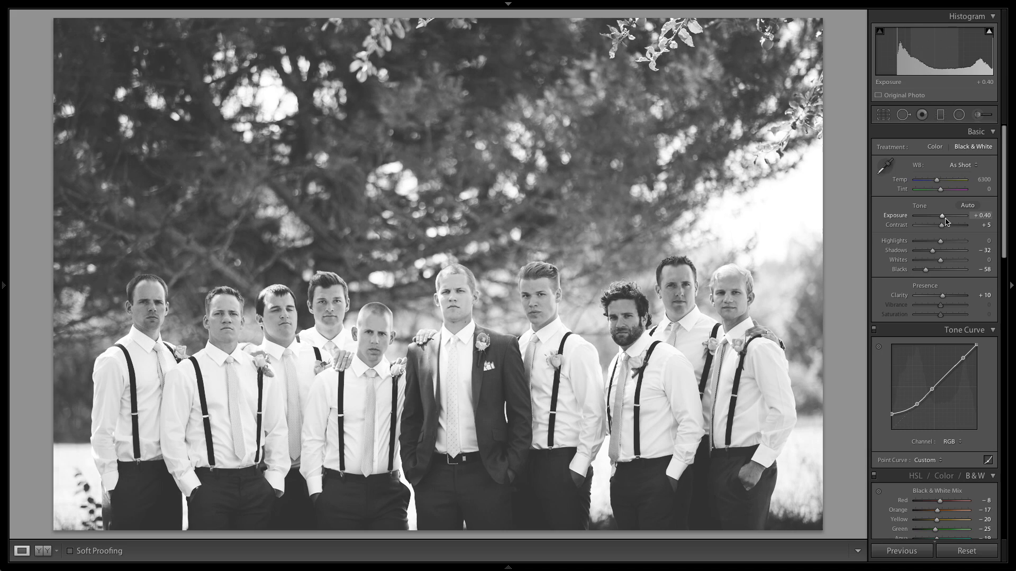
scroll(946, 221, down, 1)
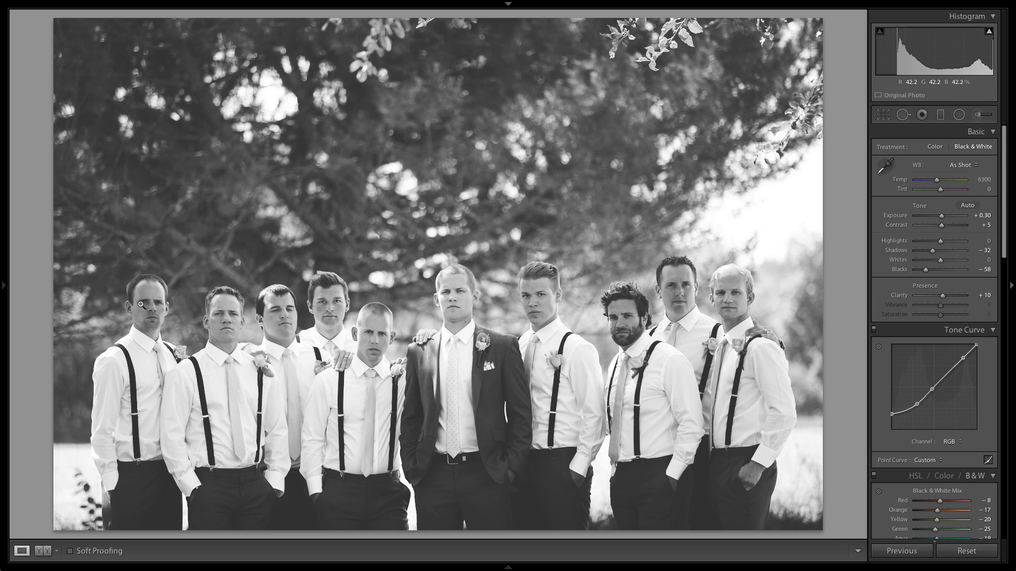
Step: Set up the Adjustment Brush with its effect values reset, an Exposure of 0.58 and a smaller brush size
click(978, 115)
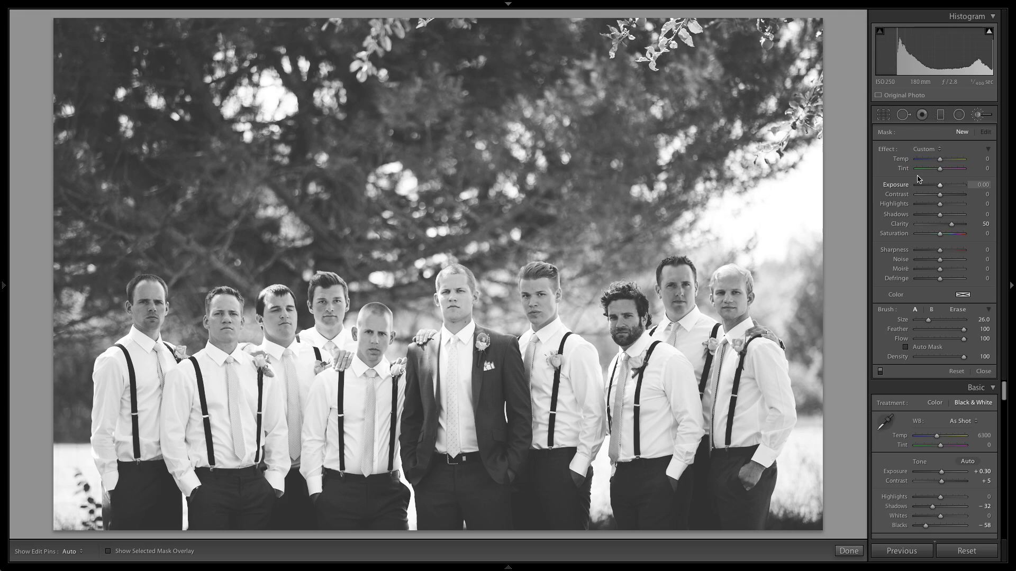
double_click(893, 150)
drag(944, 184, 946, 184)
scroll(623, 308, down, 6)
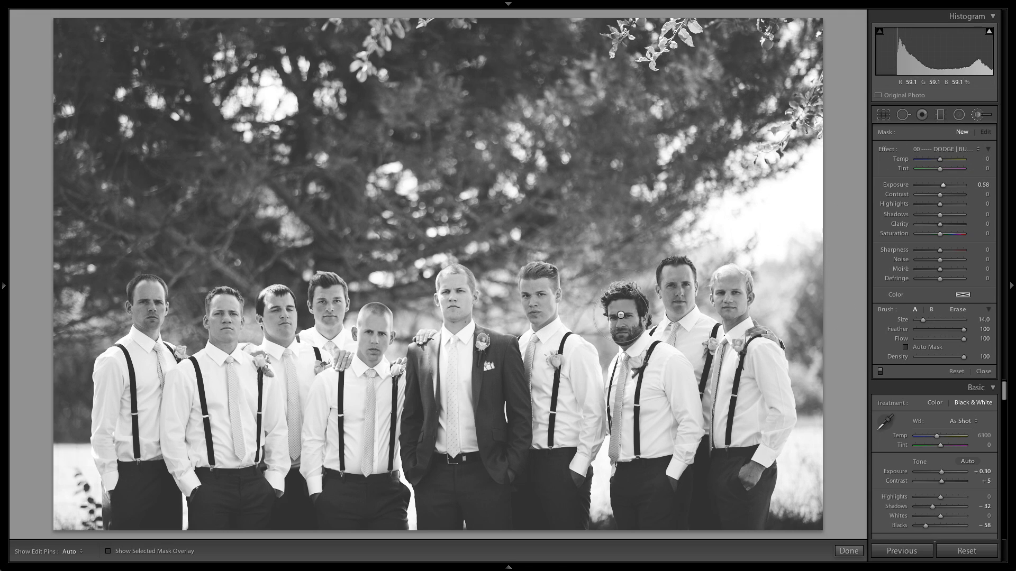
Step: Brush over the faces of the bearded man and the man on the far left, and set that brush adjustment's Exposure to 0.28
drag(622, 315, 620, 330)
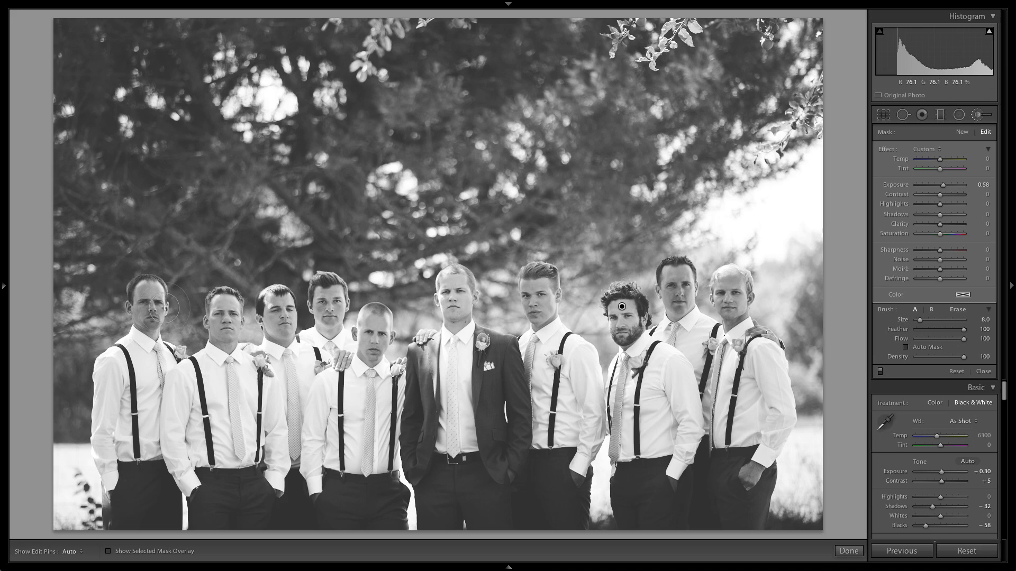
drag(146, 302, 145, 321)
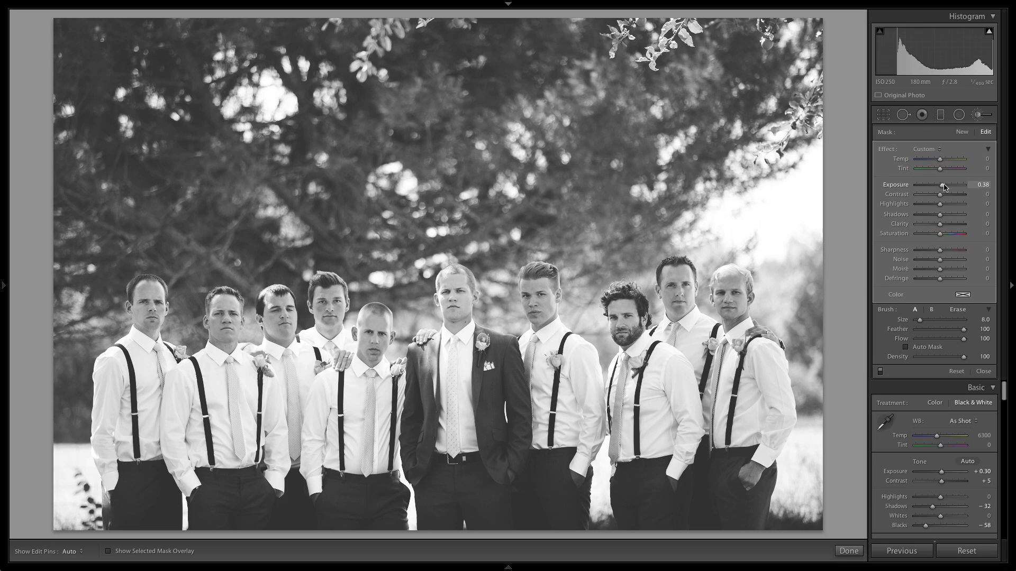
drag(945, 186, 944, 186)
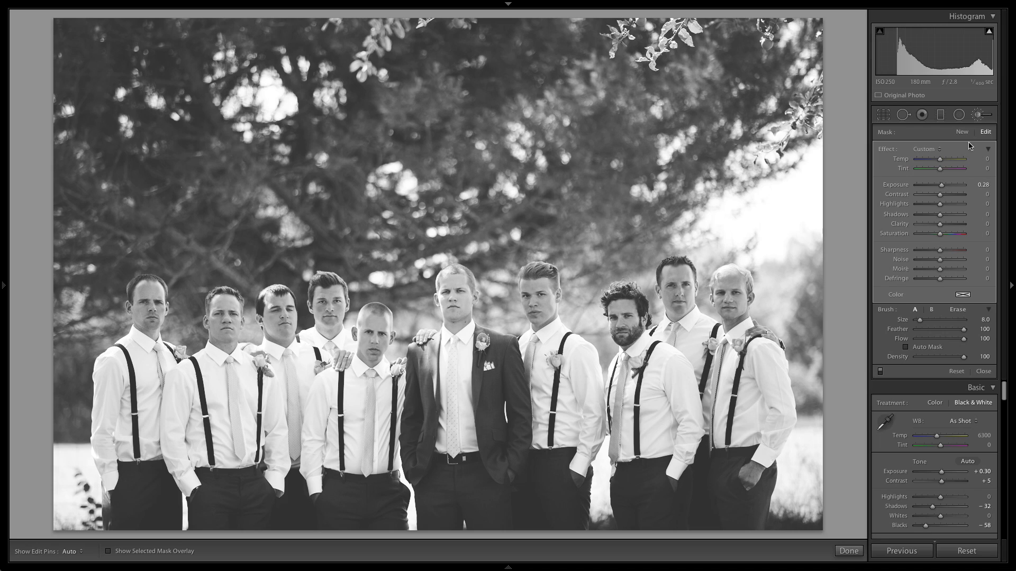
click(978, 115)
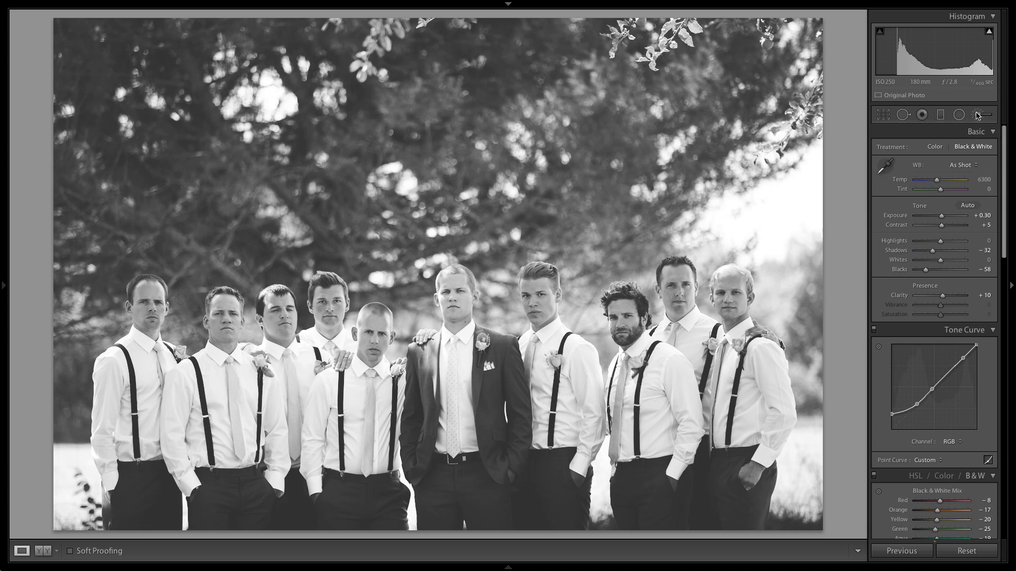